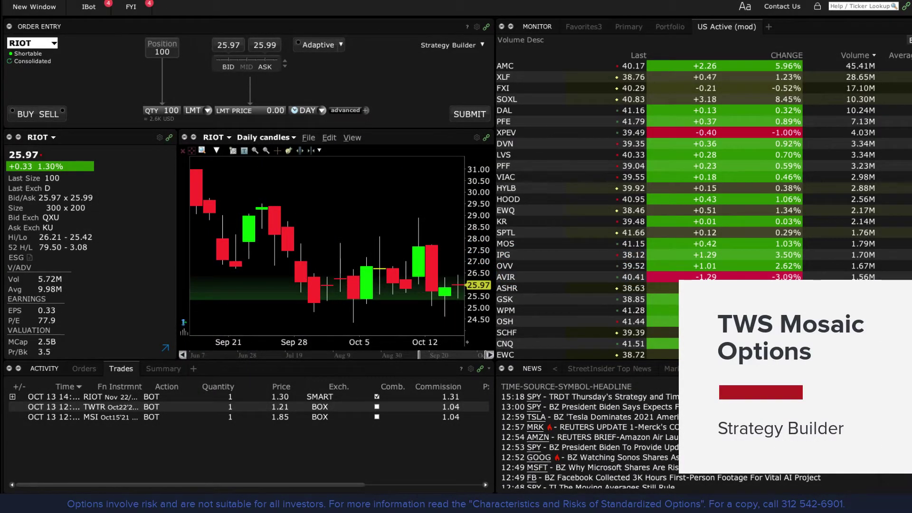
# Step: Choose Strategy Builder from the RIOT trading tools list to show the Oct 15 '21 chain
pyautogui.click(481, 44)
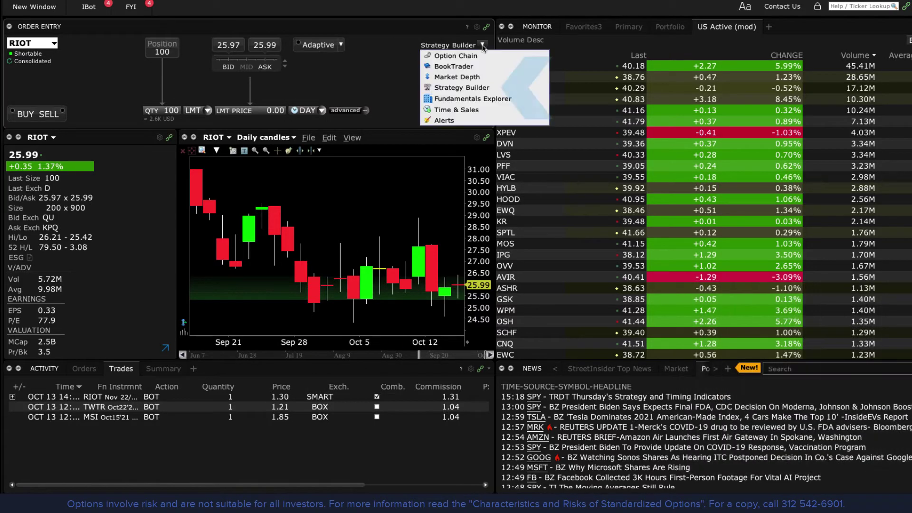
pyautogui.click(477, 88)
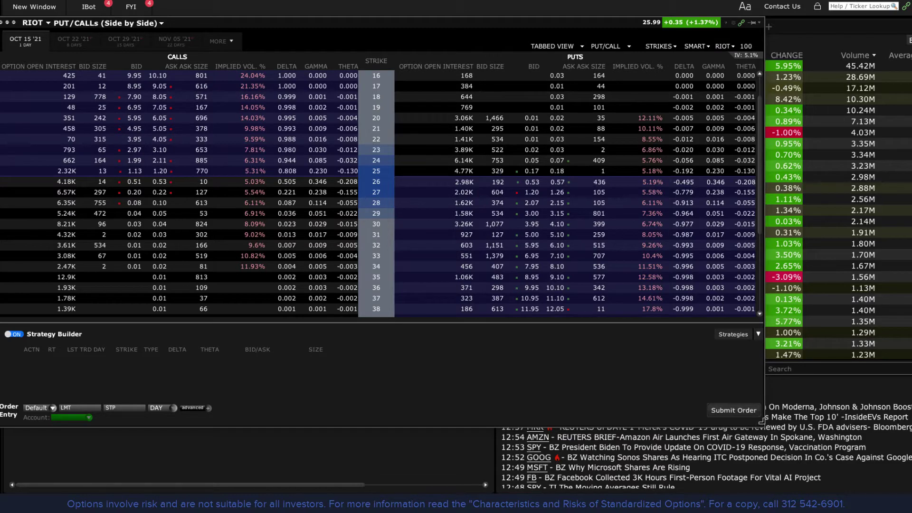
# Step: Widen the chain, then buy the Oct 15 26 call and sell the 28 call
pyautogui.moveTo(764, 427); pyautogui.dragTo(905, 428)
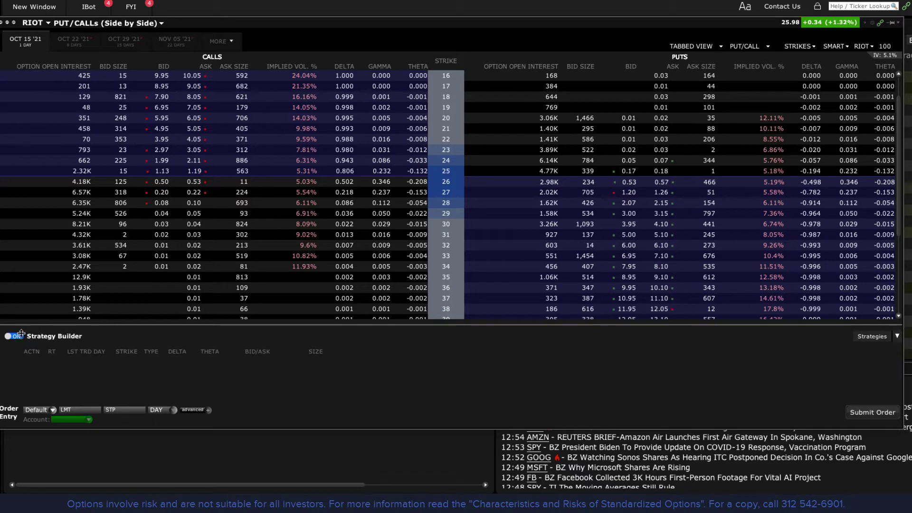
pyautogui.click(195, 182)
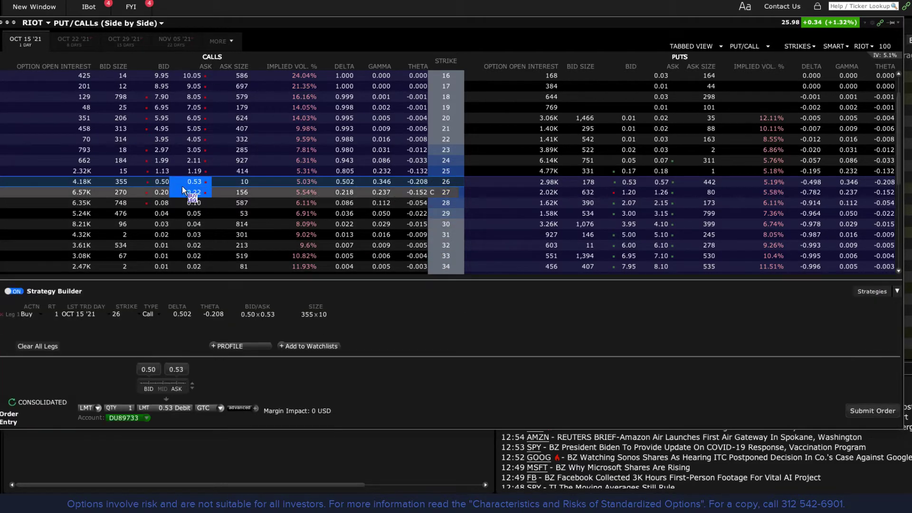
pyautogui.click(161, 202)
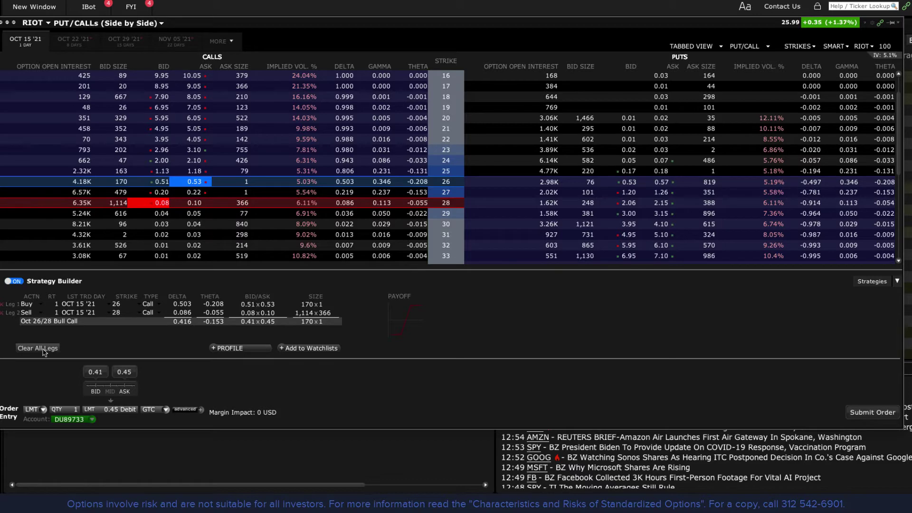
# Step: Open the predefined strategies list and close it without choosing one
pyautogui.click(897, 282)
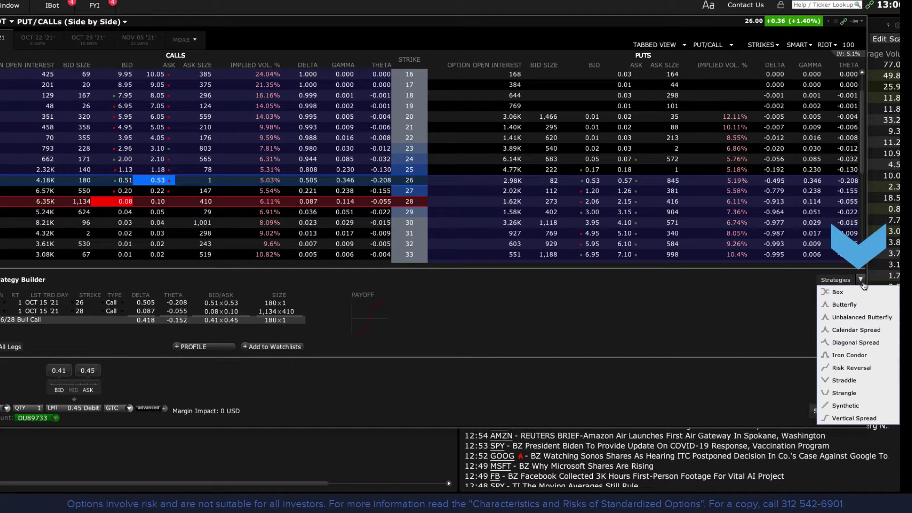
pyautogui.click(854, 305)
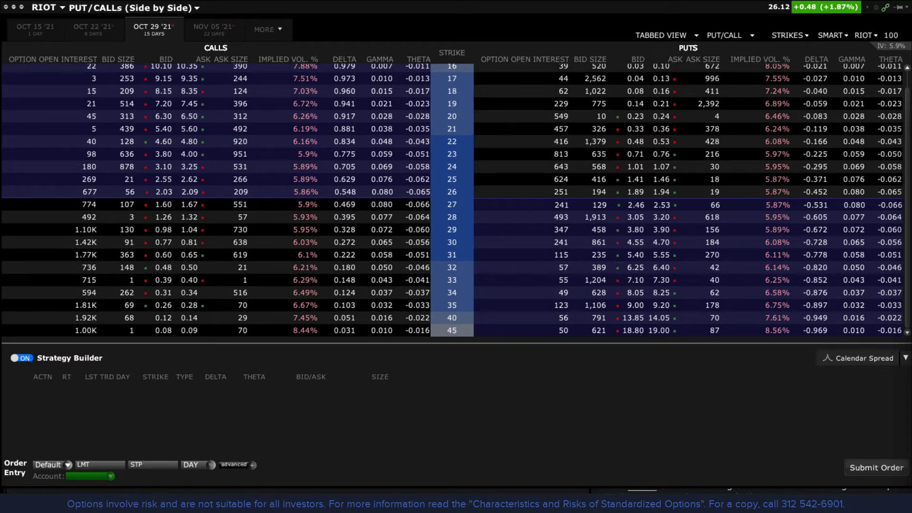
# Step: Buy the Oct 29 27 call and sell the 30 and 32 calls
pyautogui.click(194, 205)
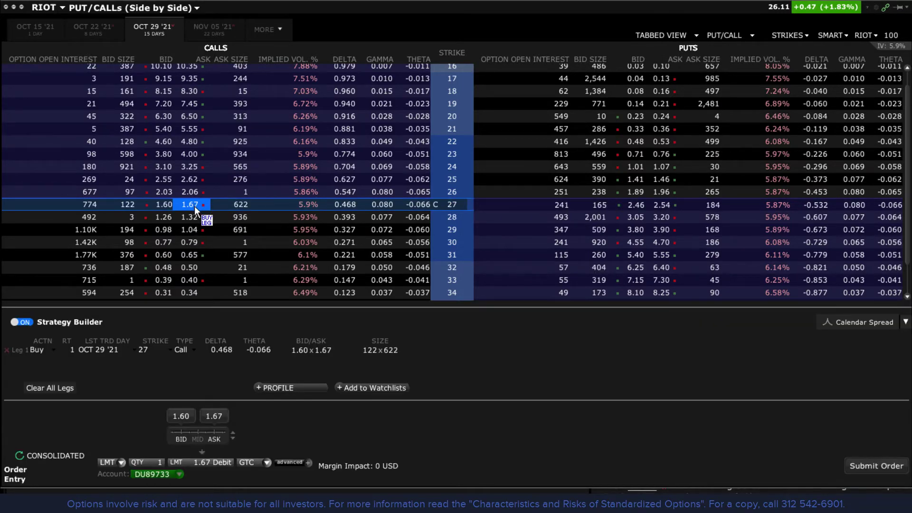
pyautogui.click(148, 241)
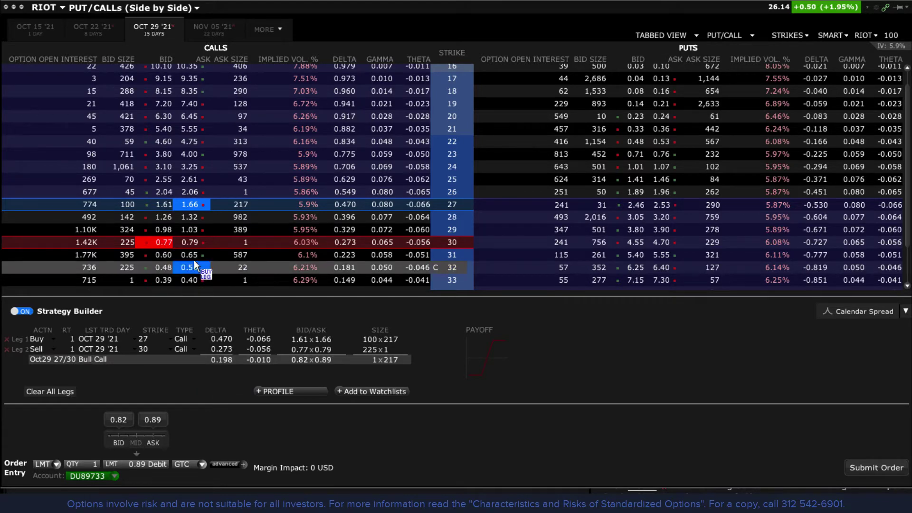
pyautogui.click(162, 268)
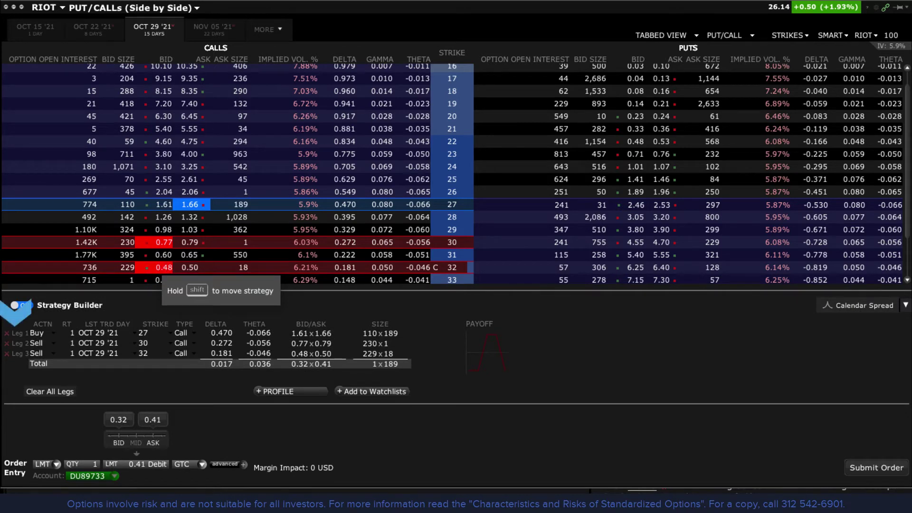
pyautogui.click(42, 333)
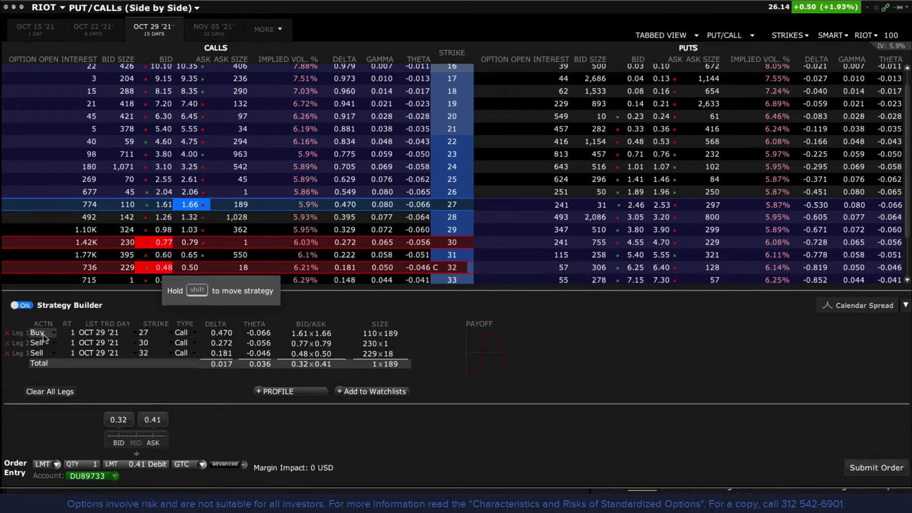
pyautogui.click(44, 336)
pyautogui.click(72, 334)
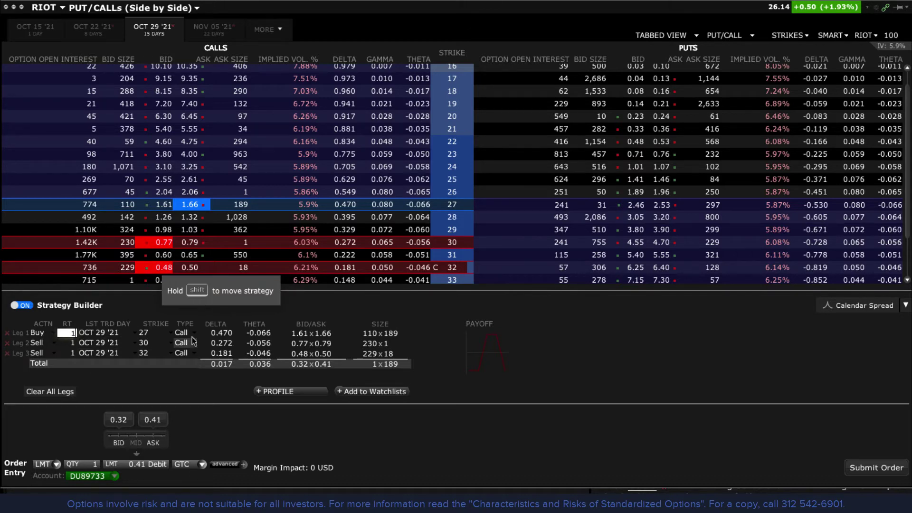
pyautogui.click(169, 334)
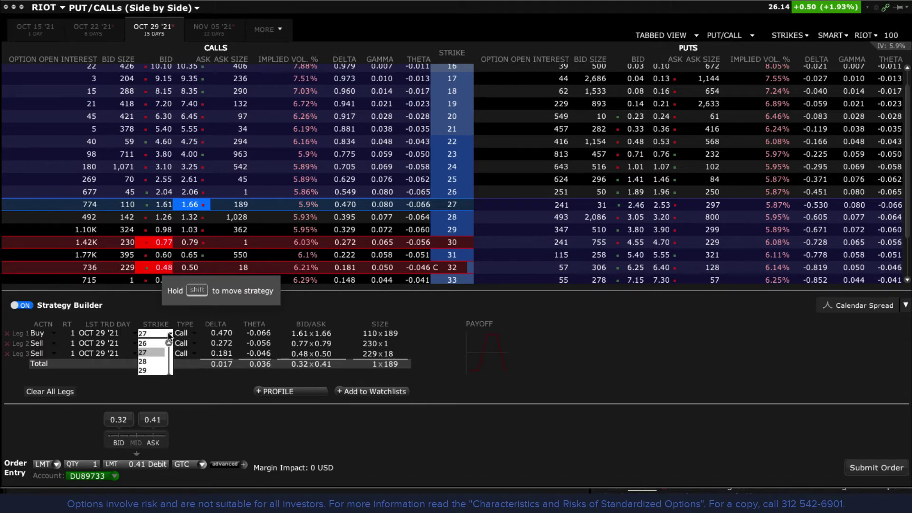
pyautogui.click(170, 335)
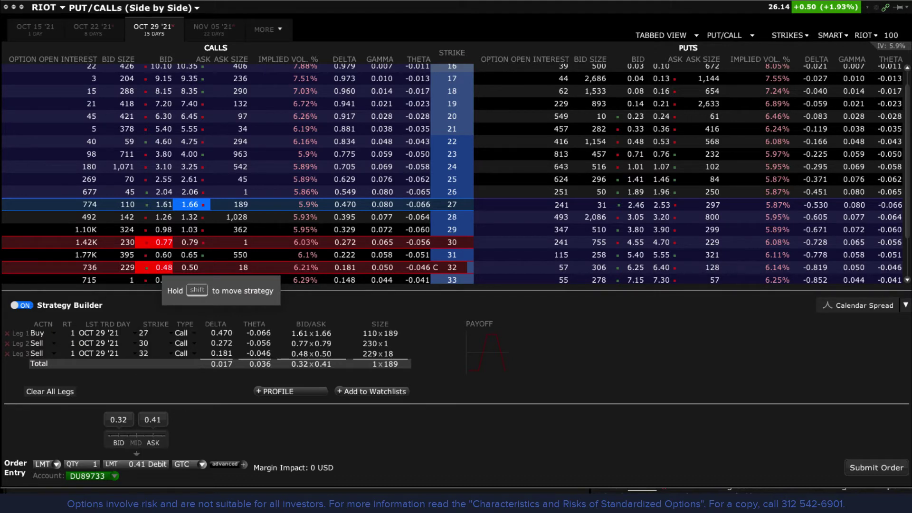
pyautogui.click(193, 335)
pyautogui.click(194, 335)
pyautogui.click(194, 335)
pyautogui.click(194, 336)
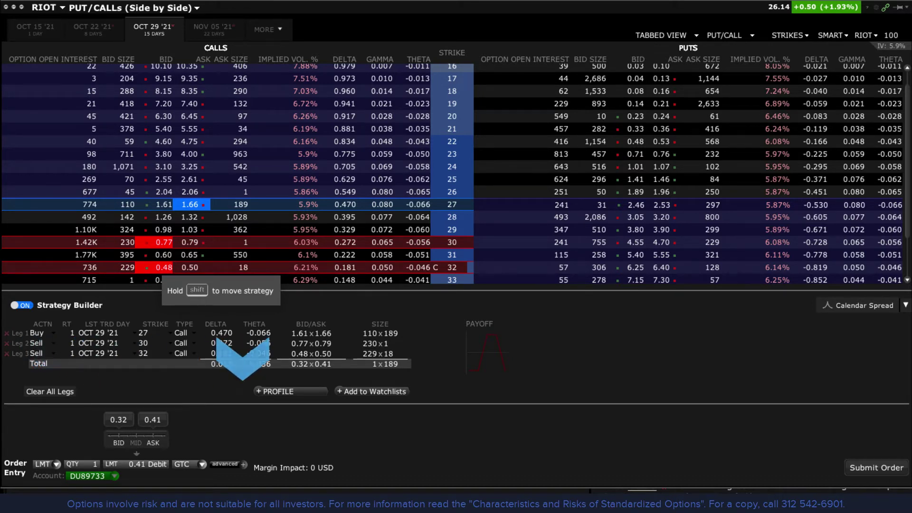
# Step: Show the combo's P&L profile and save it to the Favorites3 watchlist
pyautogui.click(284, 392)
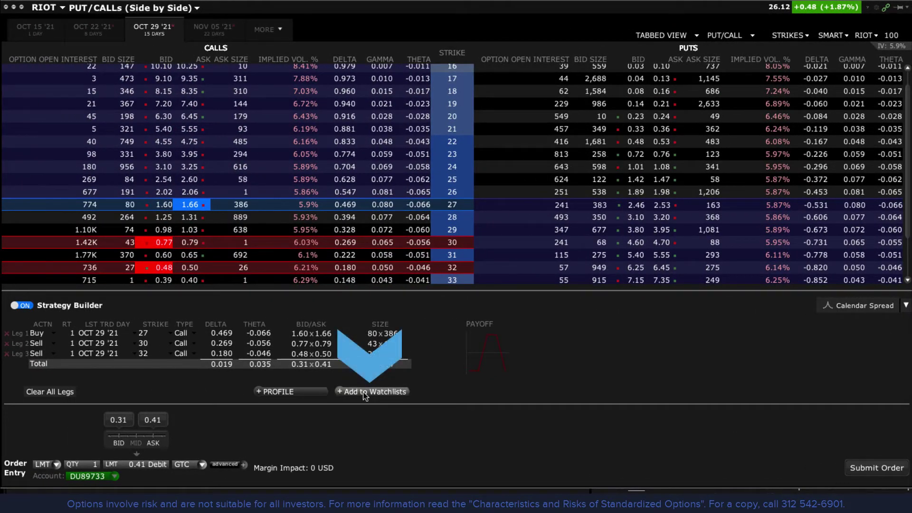
pyautogui.click(364, 394)
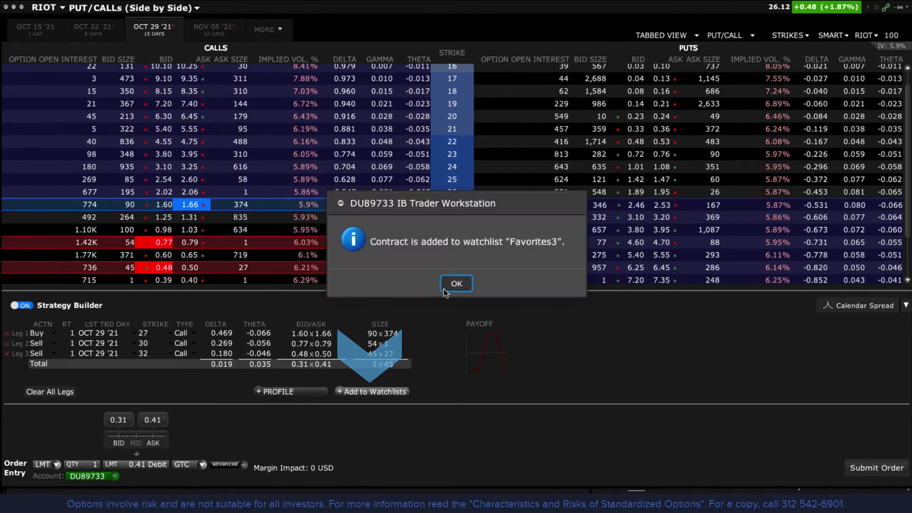
pyautogui.click(400, 284)
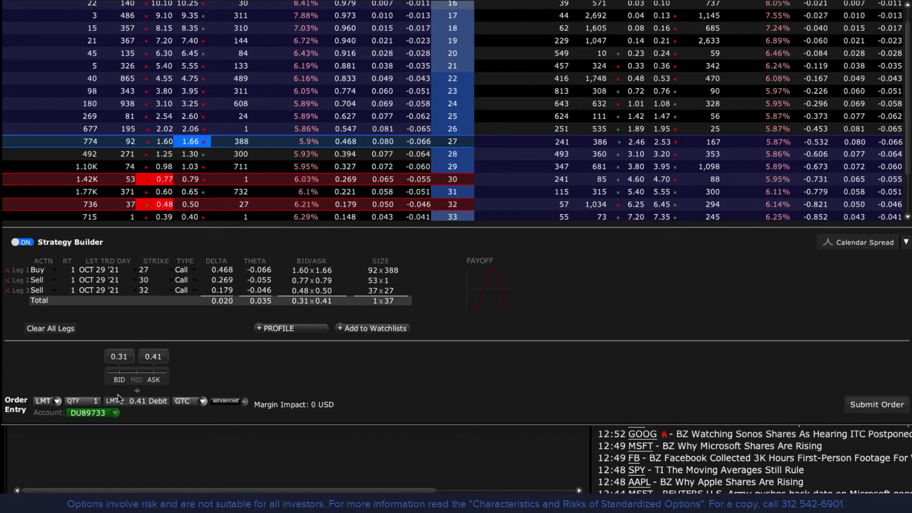
# Step: Set the combo order quantity to 2
pyautogui.click(84, 405)
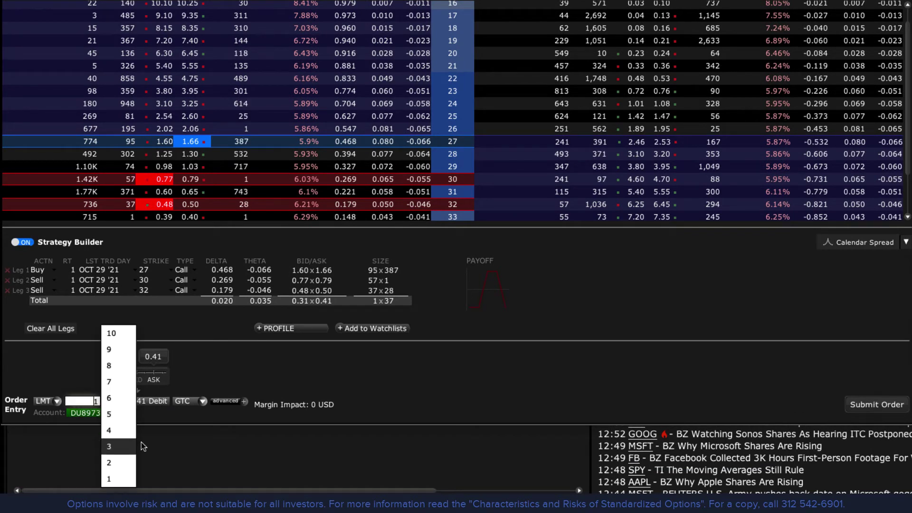
pyautogui.click(167, 422)
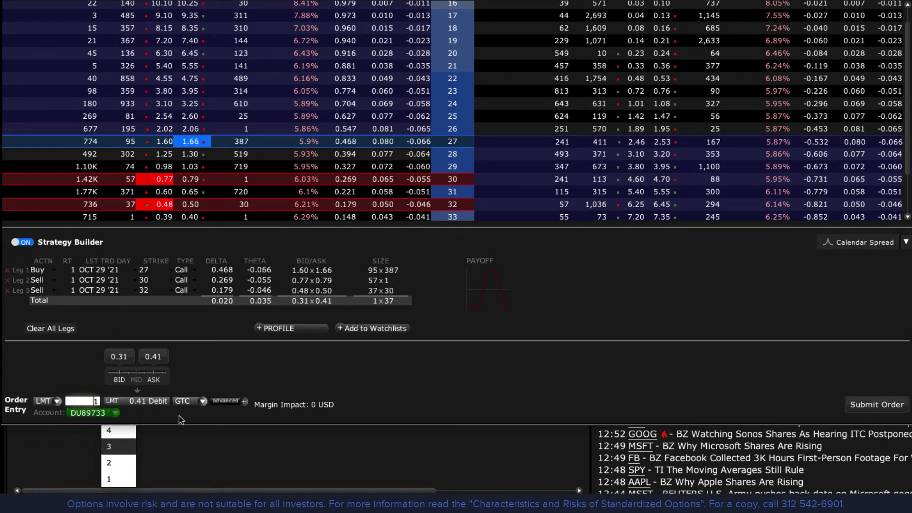
pyautogui.click(125, 462)
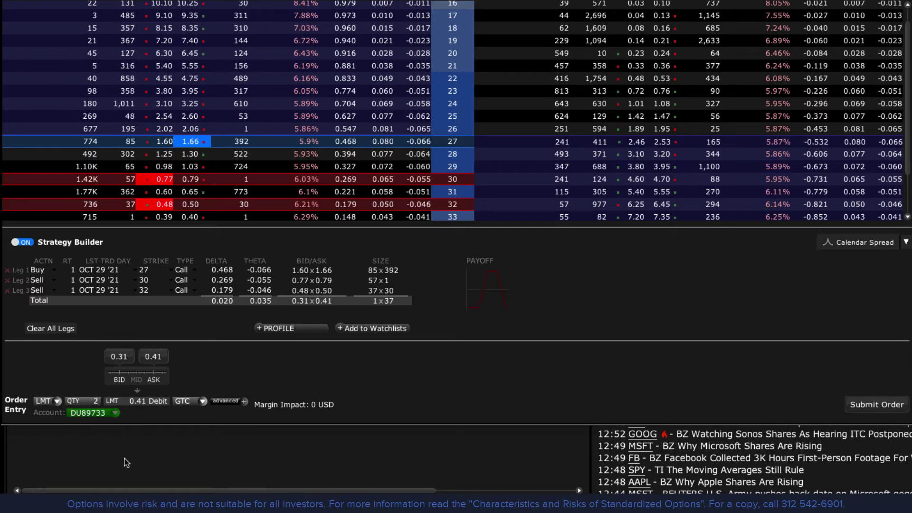
# Step: Make the order DAY, submit it, and cancel the confirmation without transmitting
pyautogui.click(201, 406)
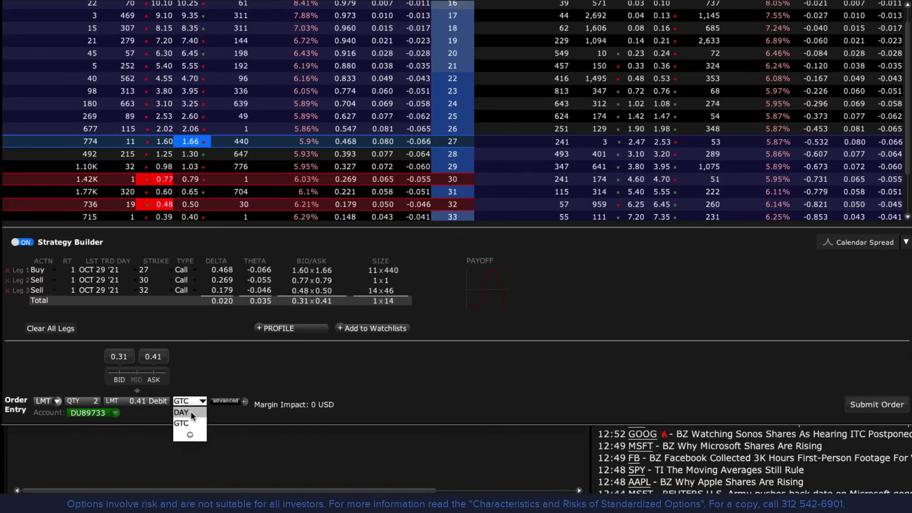
pyautogui.click(191, 412)
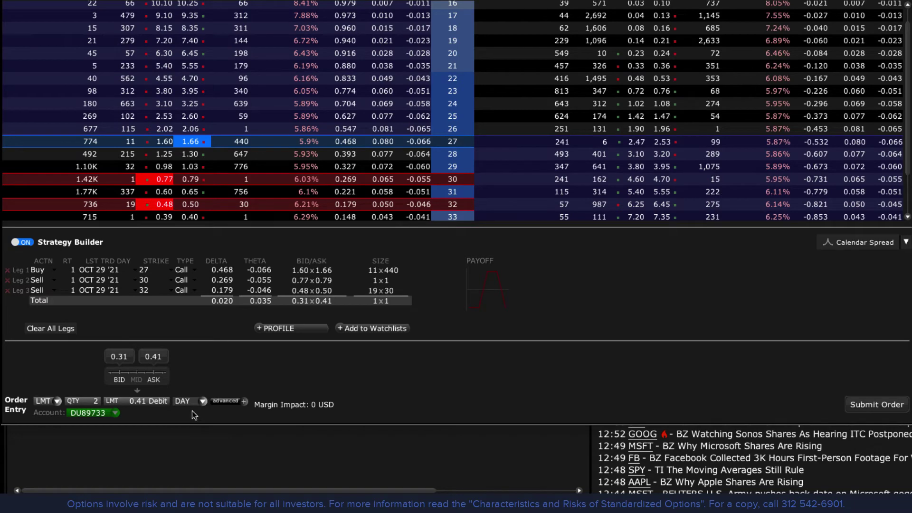
pyautogui.click(875, 406)
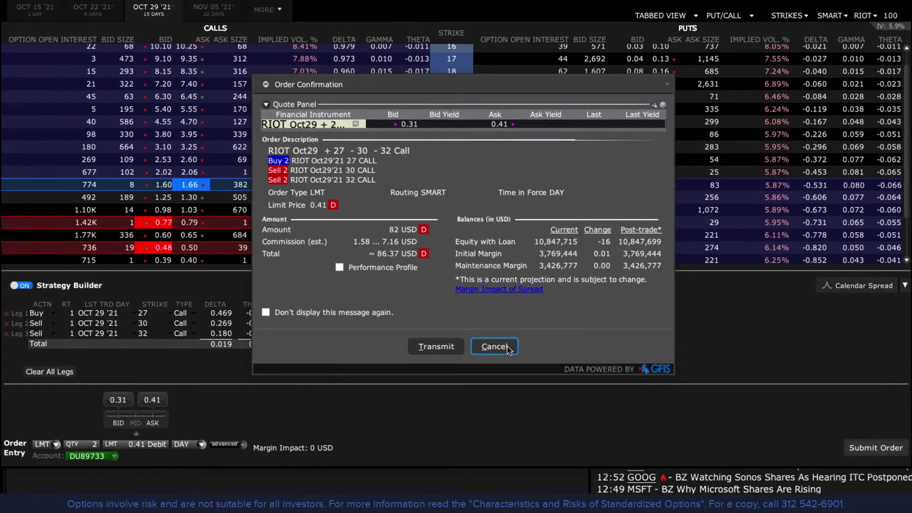
pyautogui.click(437, 304)
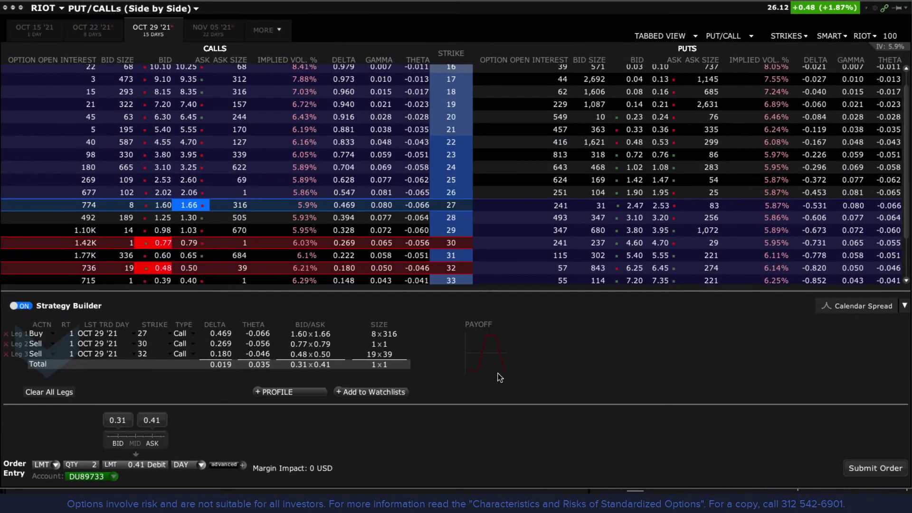
# Step: Clear the three RIOT call legs and show the predefined strategy types, Box to Vertical Spread
pyautogui.click(57, 394)
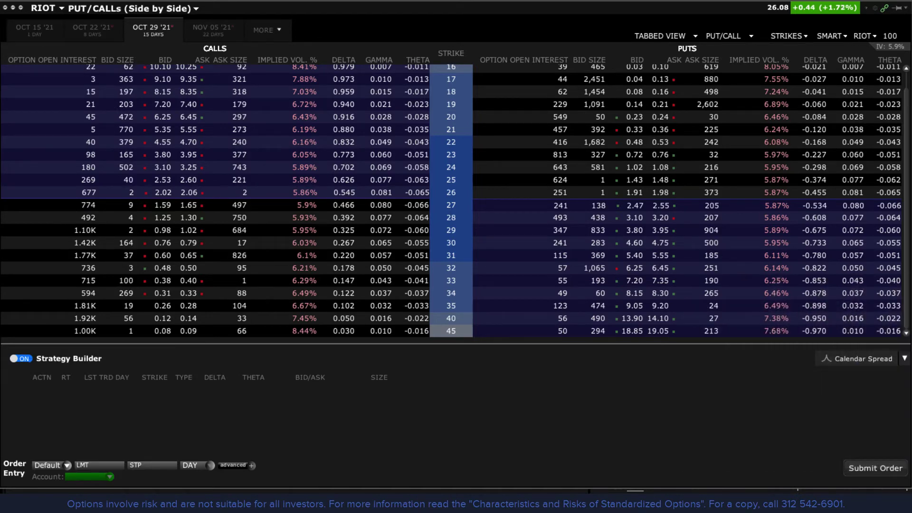
pyautogui.click(905, 361)
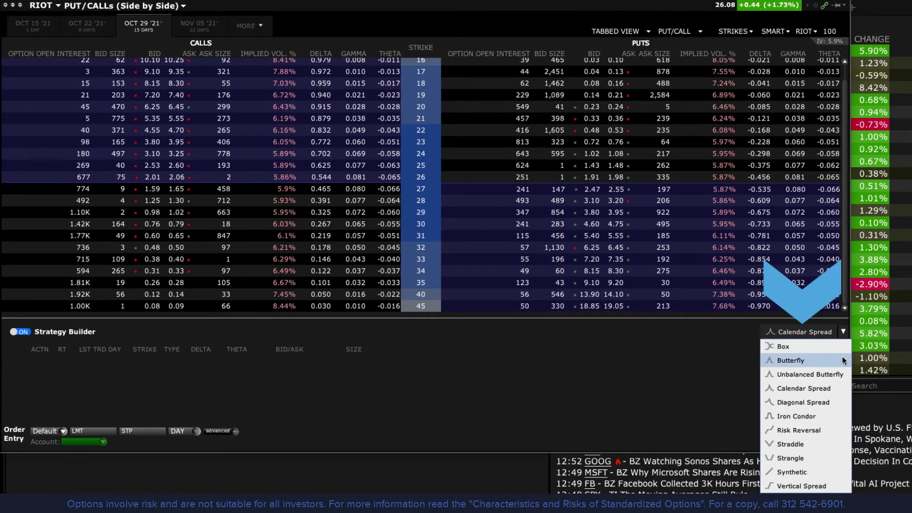
# Step: Choose Vertical Spread with a strike interval of 3 and apply it at the 30 call
pyautogui.click(817, 483)
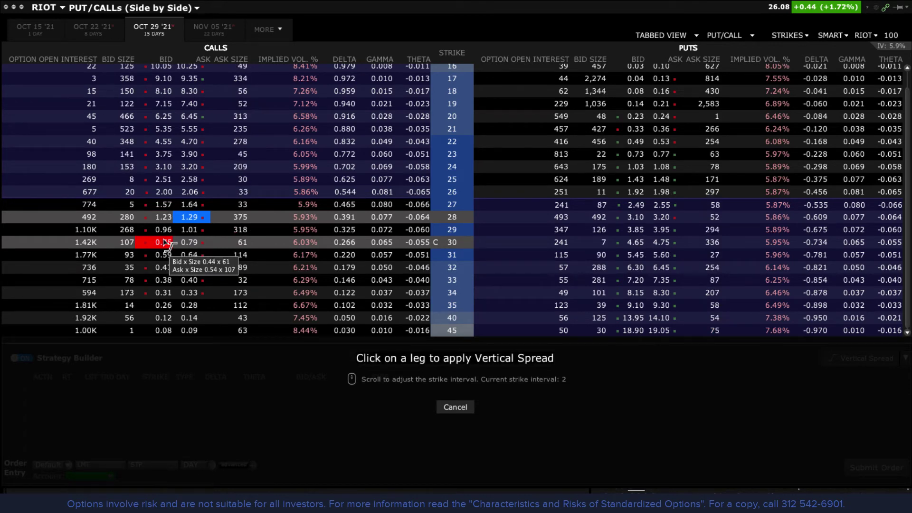
pyautogui.scroll(2, 165, 243)
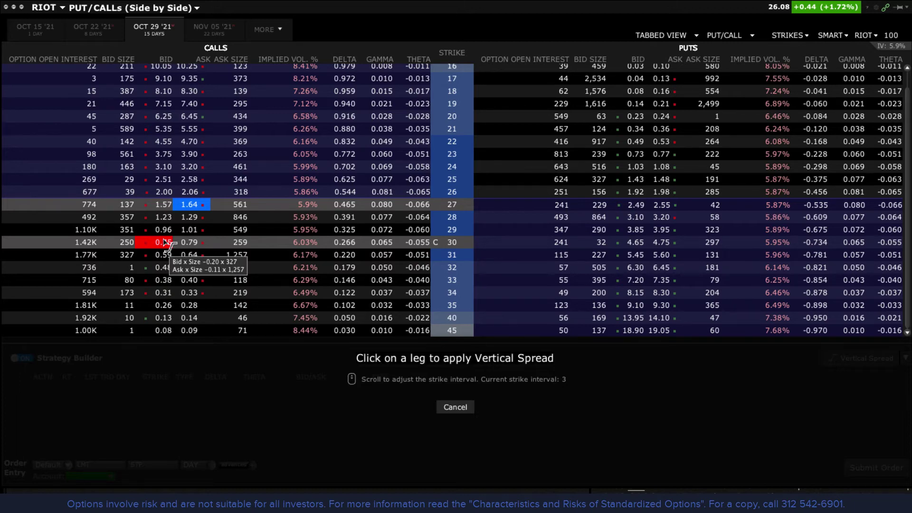
pyautogui.click(165, 243)
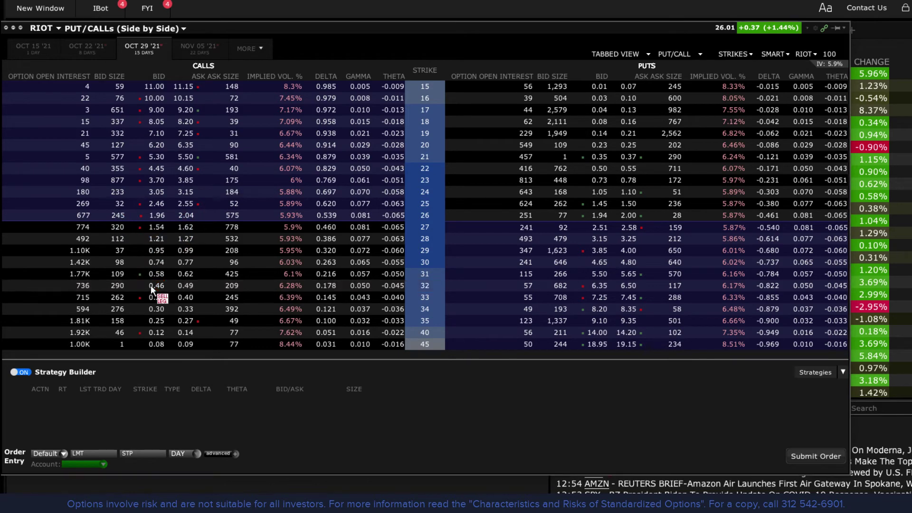
# Step: Sell the Oct 29 32 call and add a 100-share RIOT stock leg
pyautogui.click(150, 285)
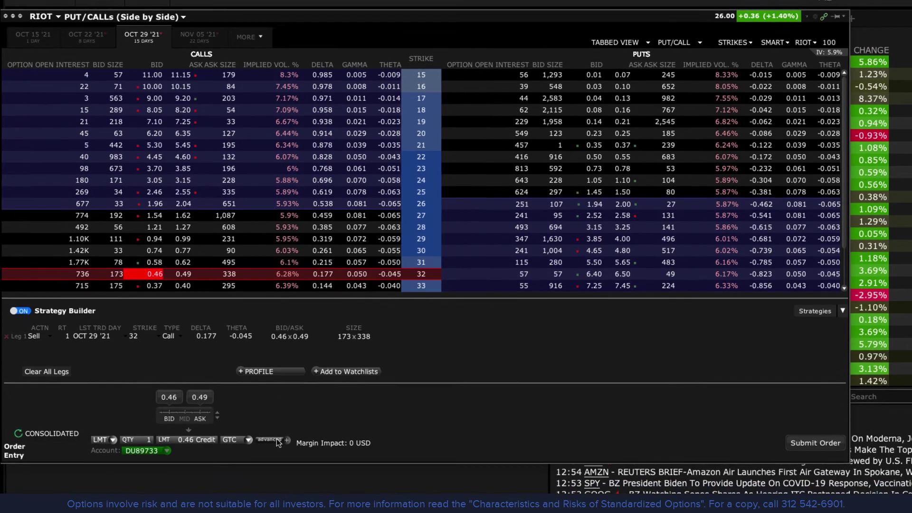
pyautogui.click(276, 438)
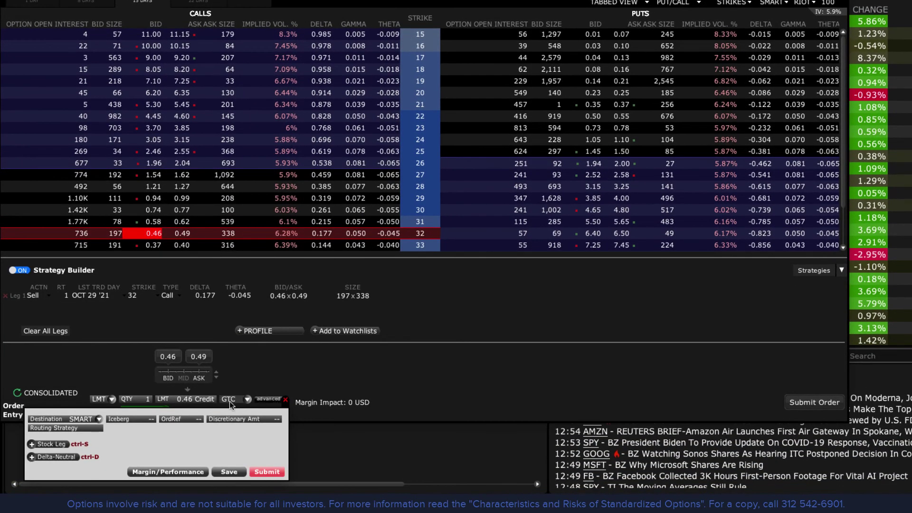
pyautogui.click(33, 442)
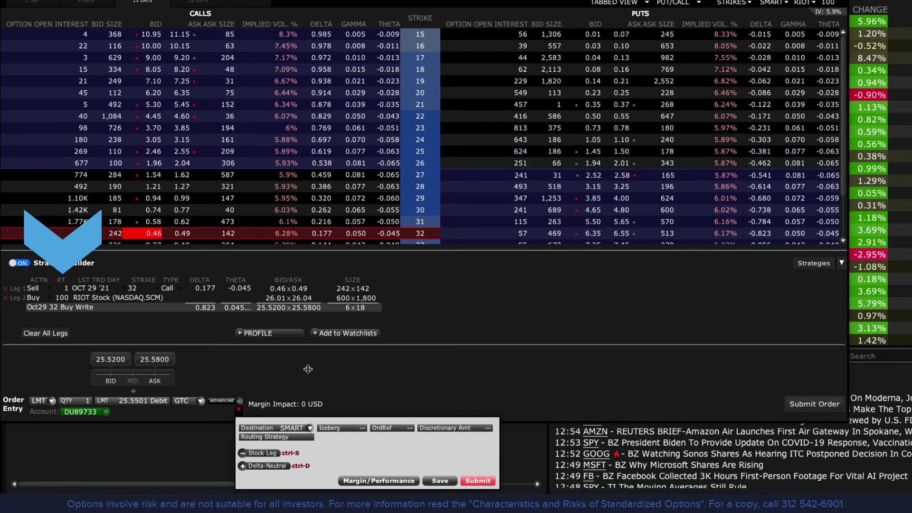
# Step: Close the advanced options and set the buy-write's time in force to DAY
pyautogui.click(231, 401)
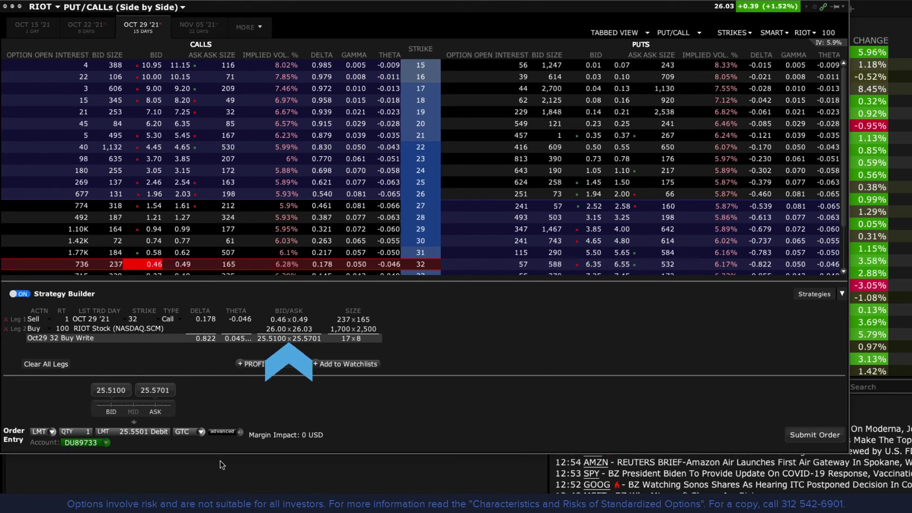
pyautogui.click(200, 434)
pyautogui.click(196, 443)
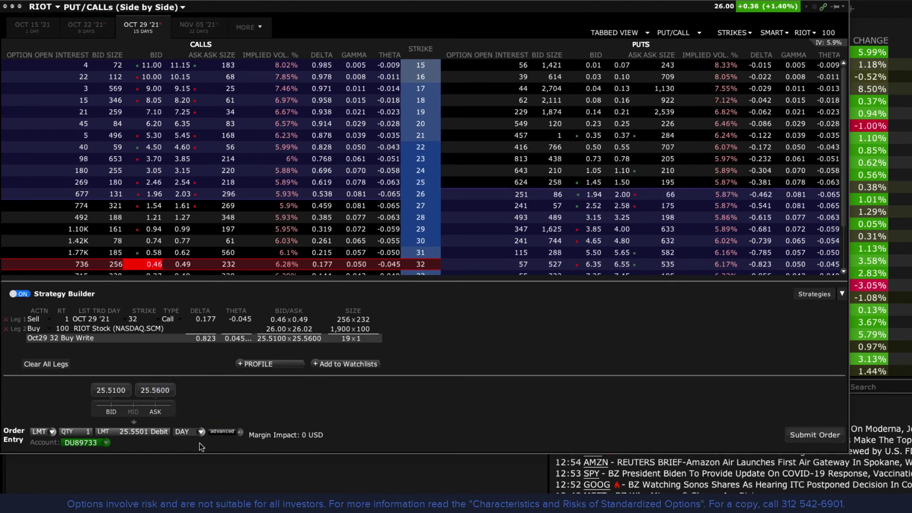
# Step: Enter quantity 10 and submit the buy-write order for confirmation
pyautogui.click(90, 432)
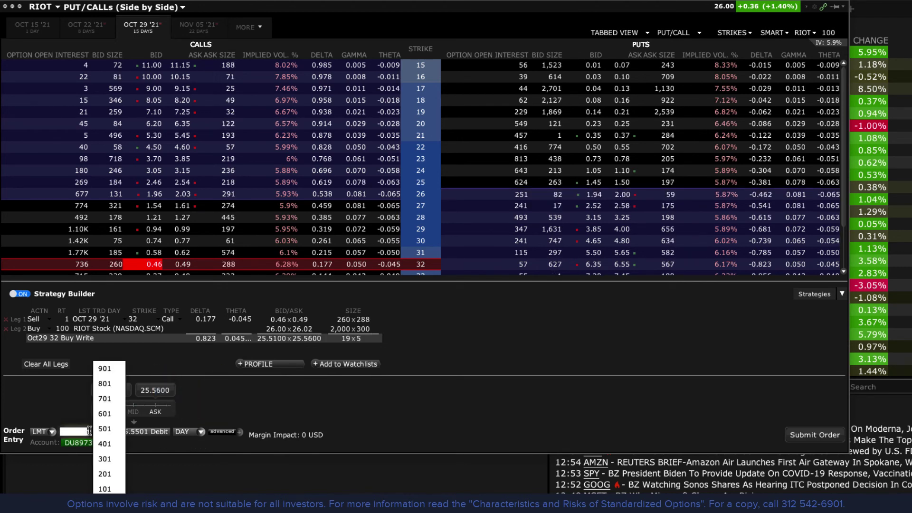
pyautogui.write('10')
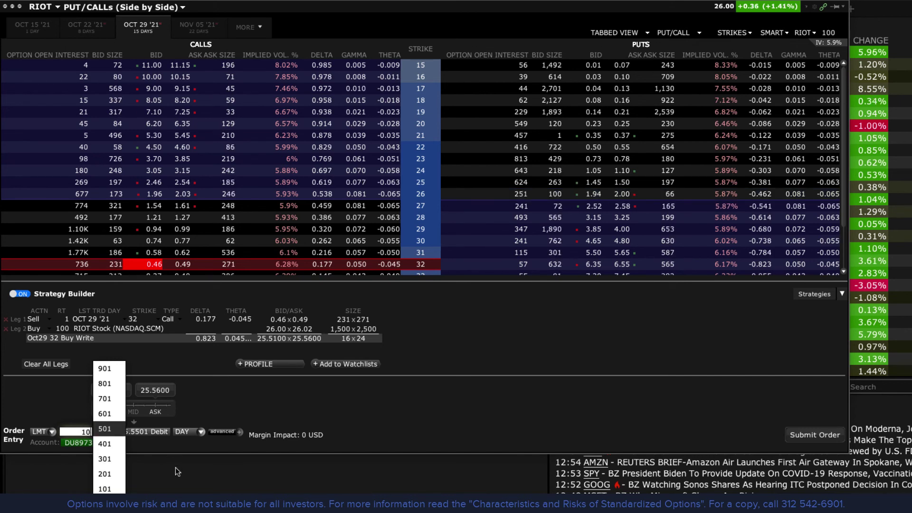
pyautogui.click(175, 468)
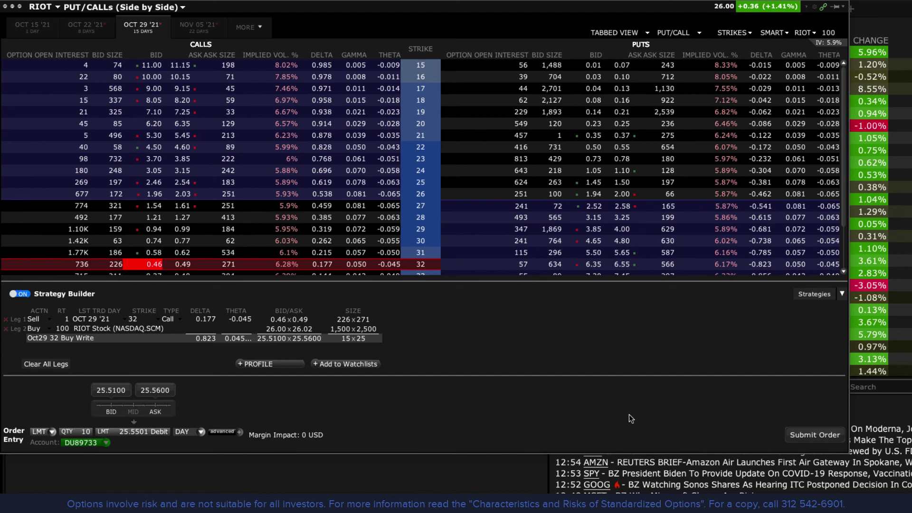
pyautogui.click(814, 436)
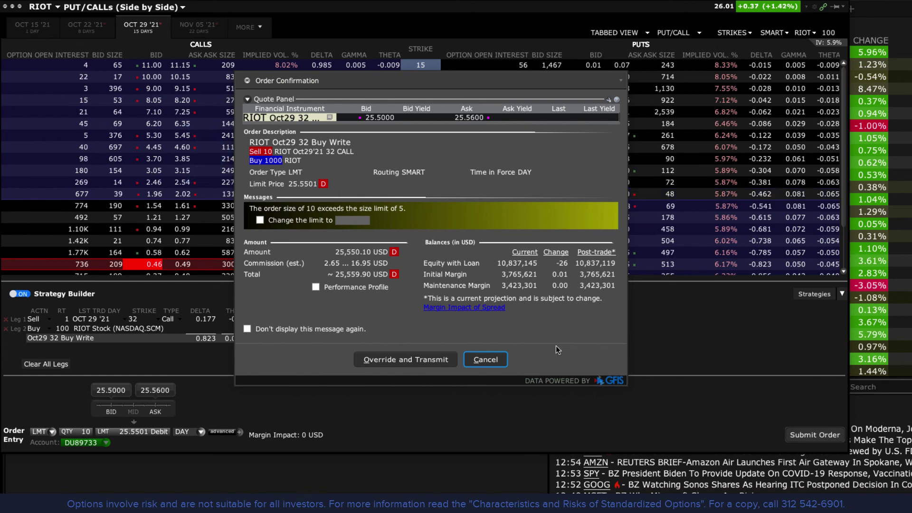
# Step: Cancel the unsent 10 x RIOT Oct29 32 buy-write order and view its P&L profile (max return 6,449, break-even 25.55)
pyautogui.click(492, 362)
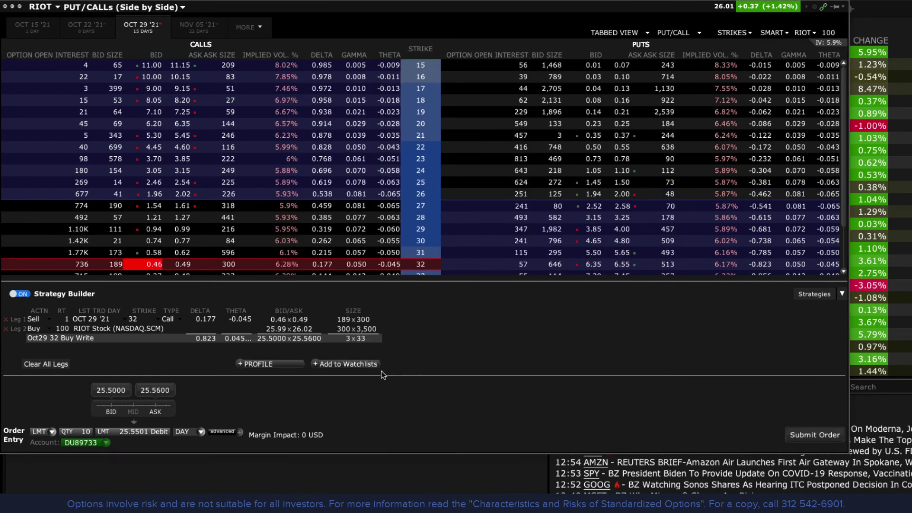
pyautogui.click(271, 369)
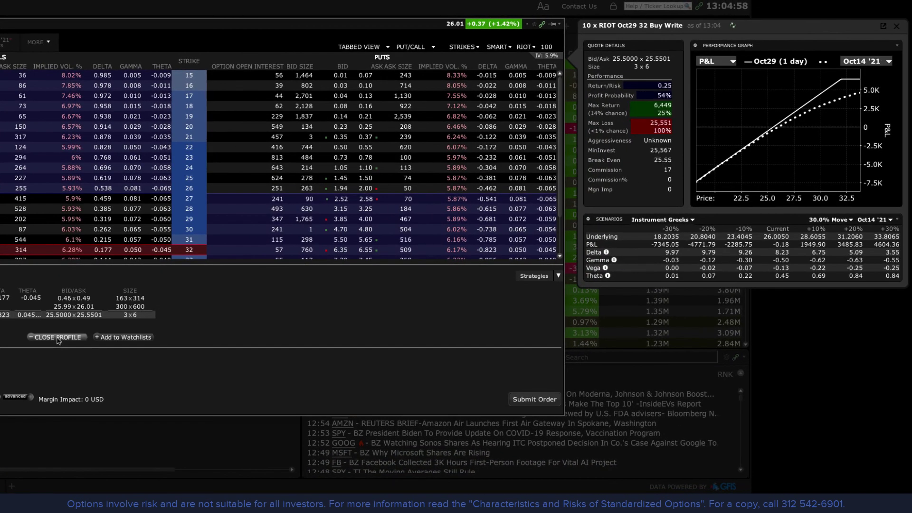